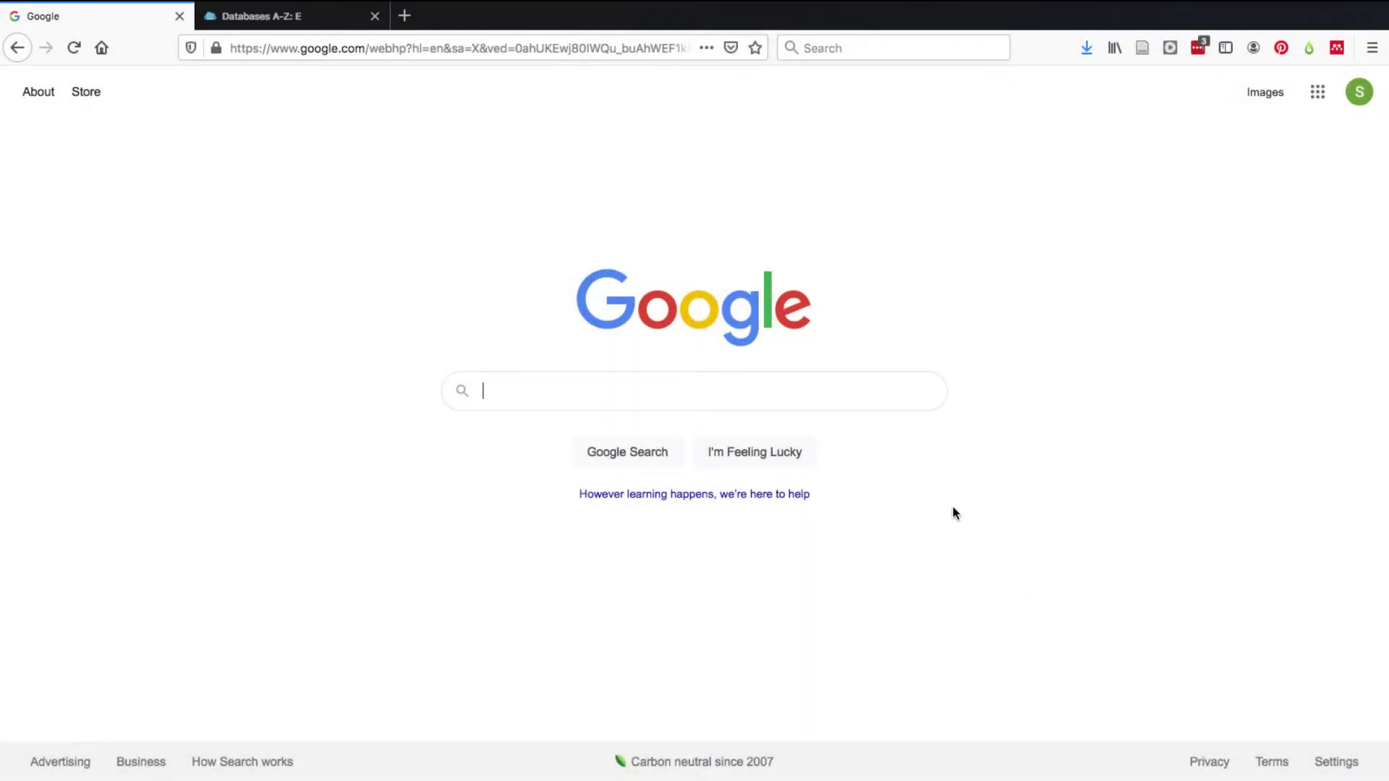
Google 'education resource information center' and open the ERIC - Education Resources Information Center site.
left_click(711, 386)
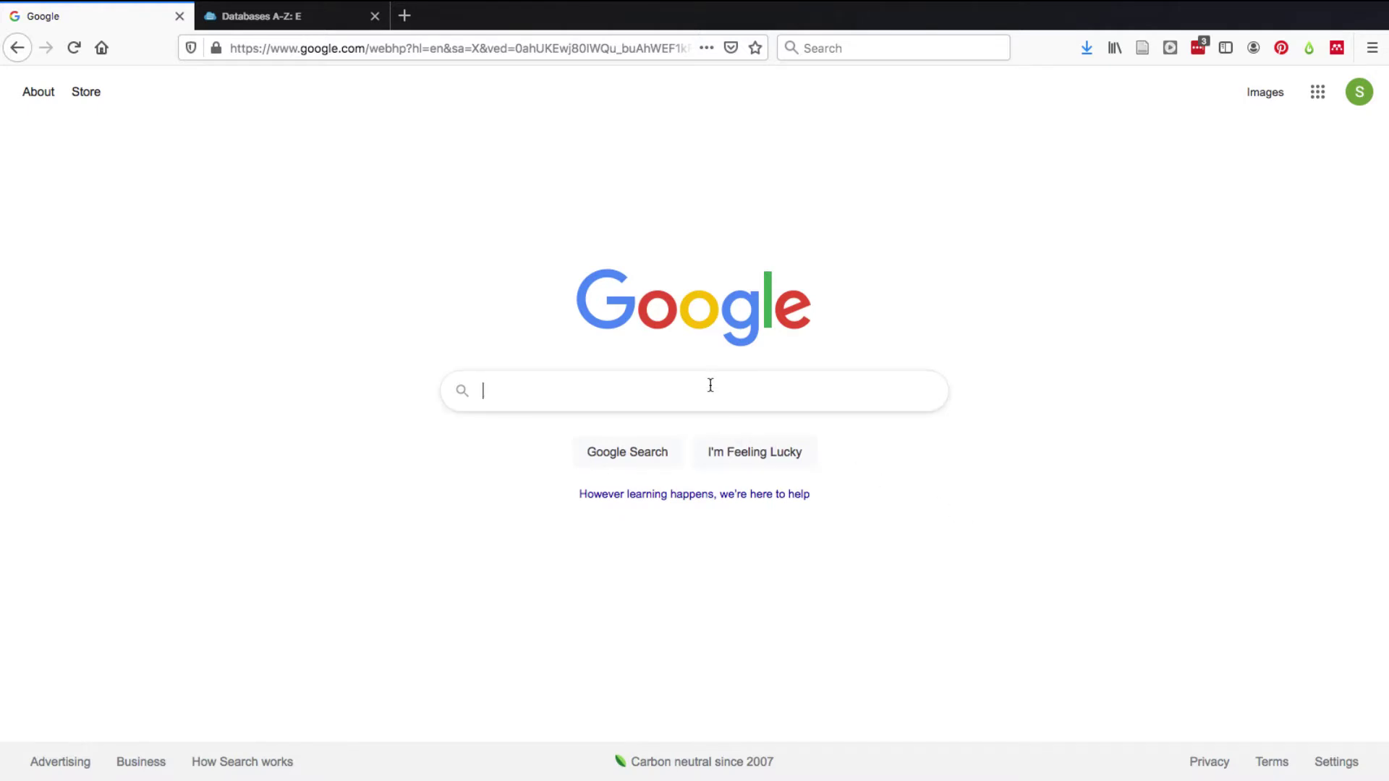
type("ed")
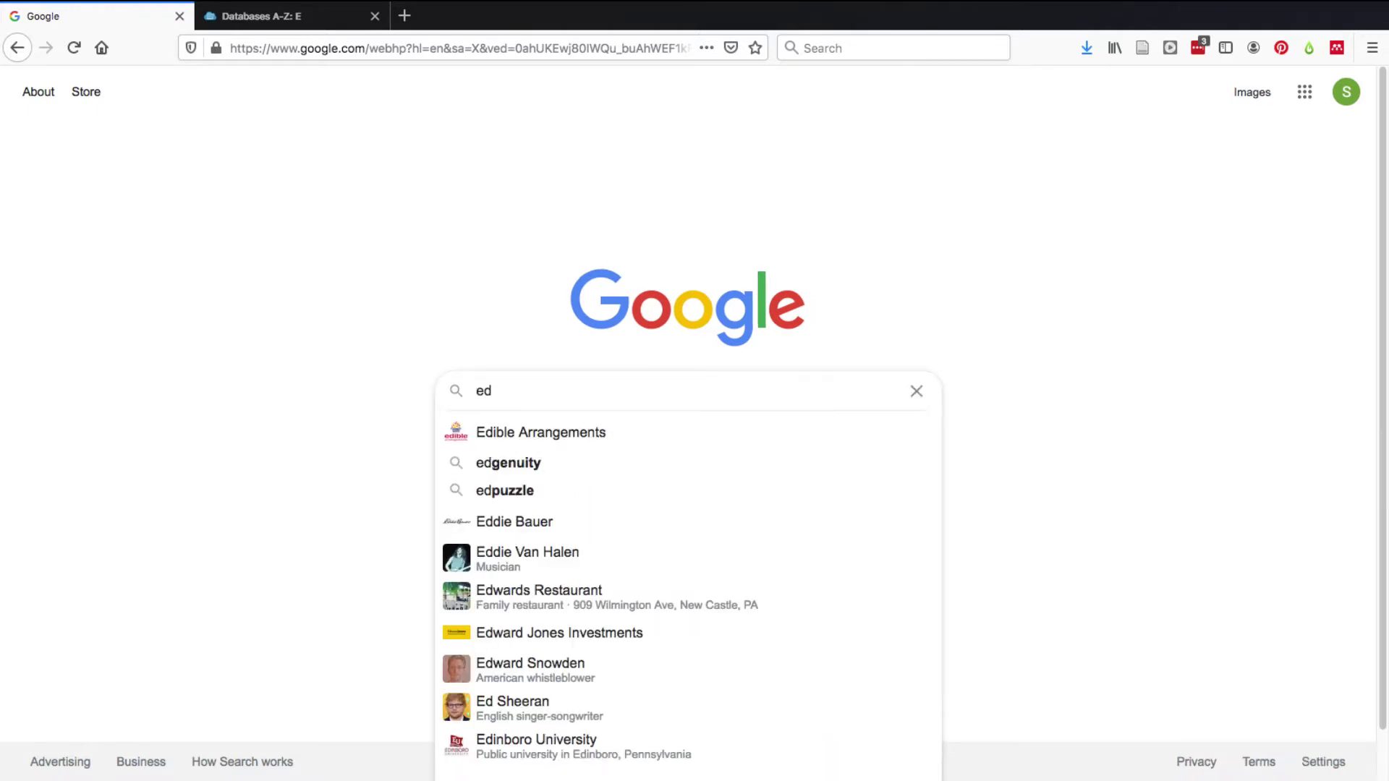
type("ucation resourc")
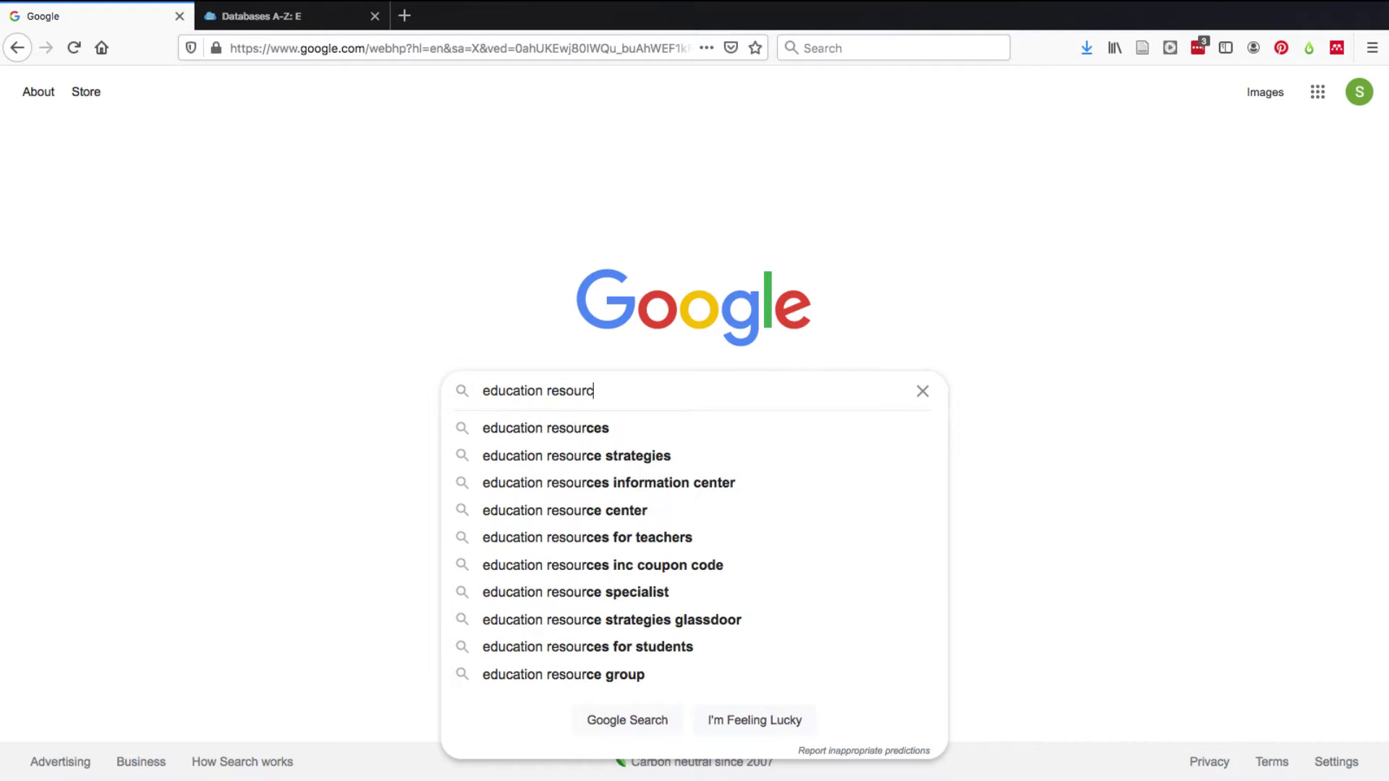
type("e information cente")
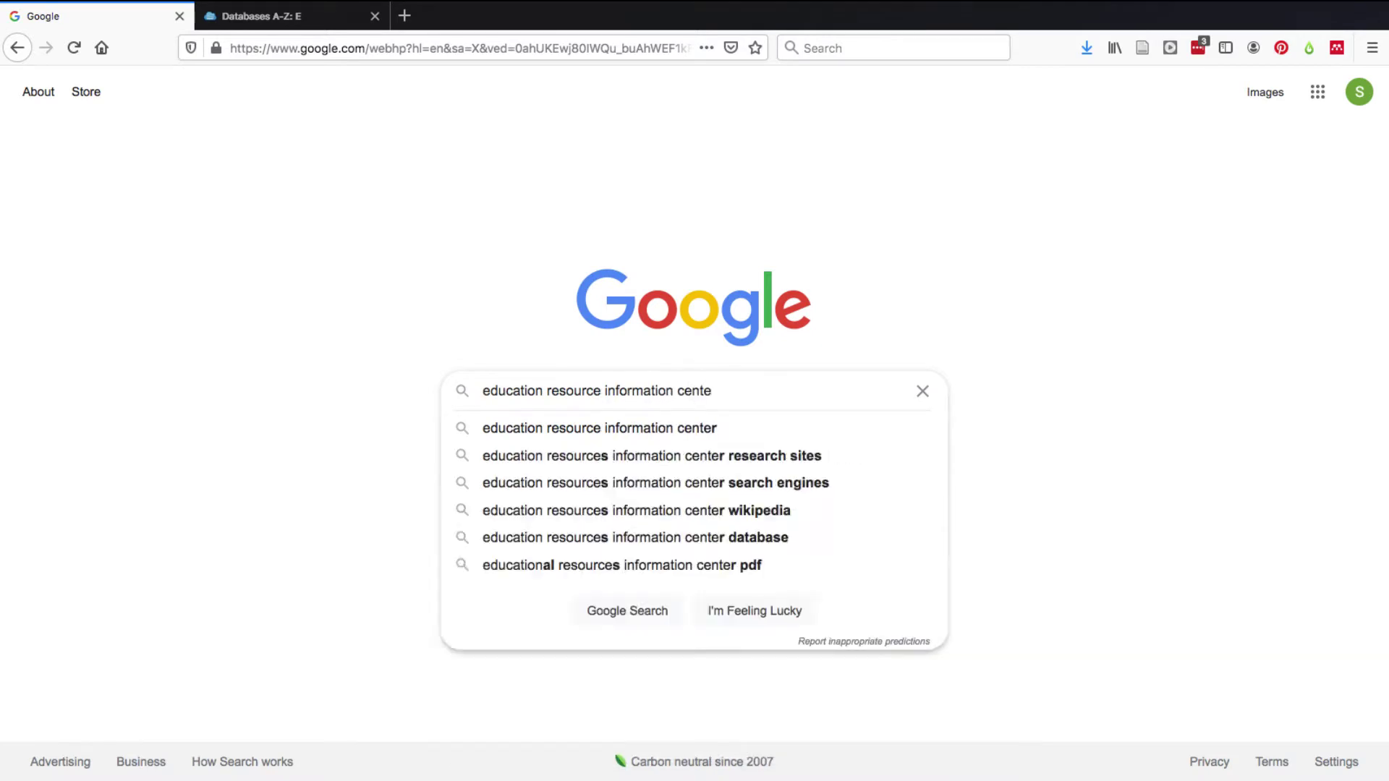
type("r")
key("Return")
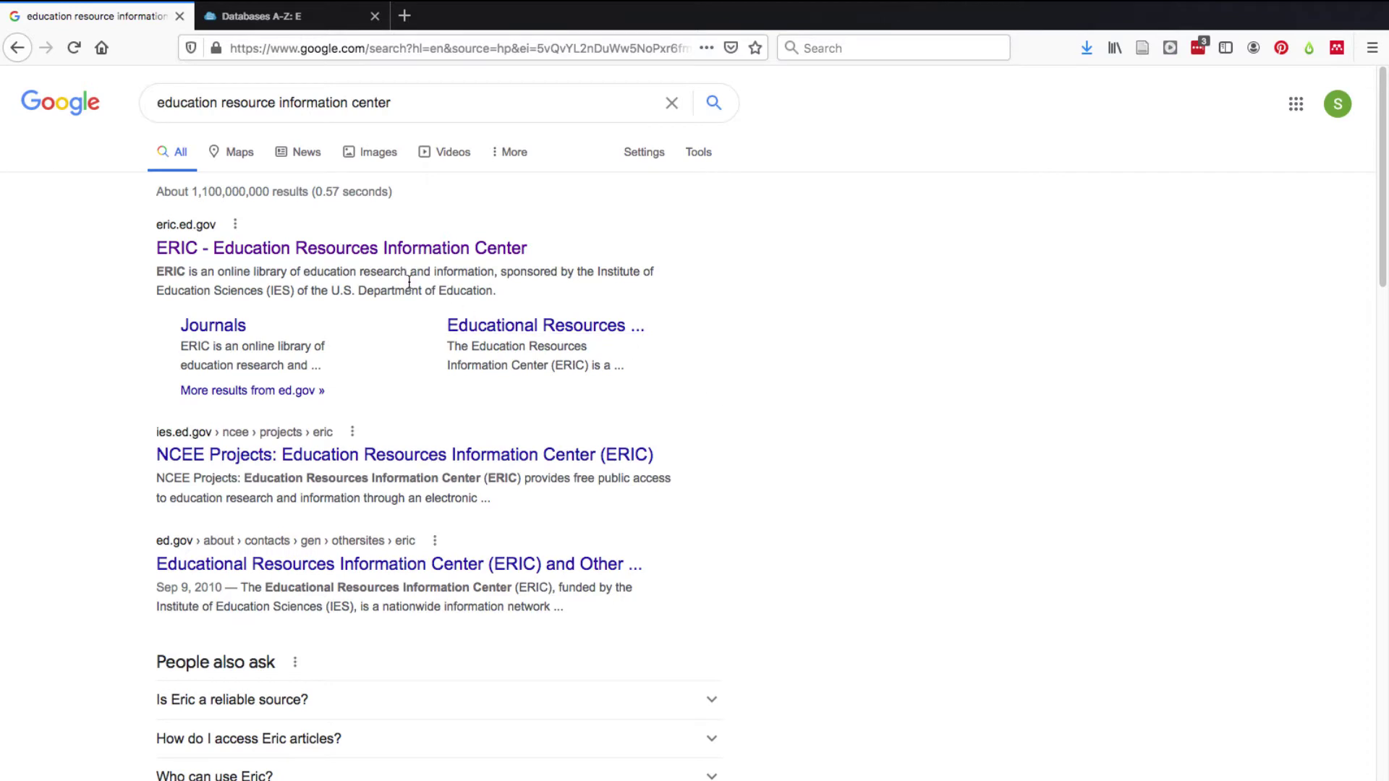
left_click(370, 249)
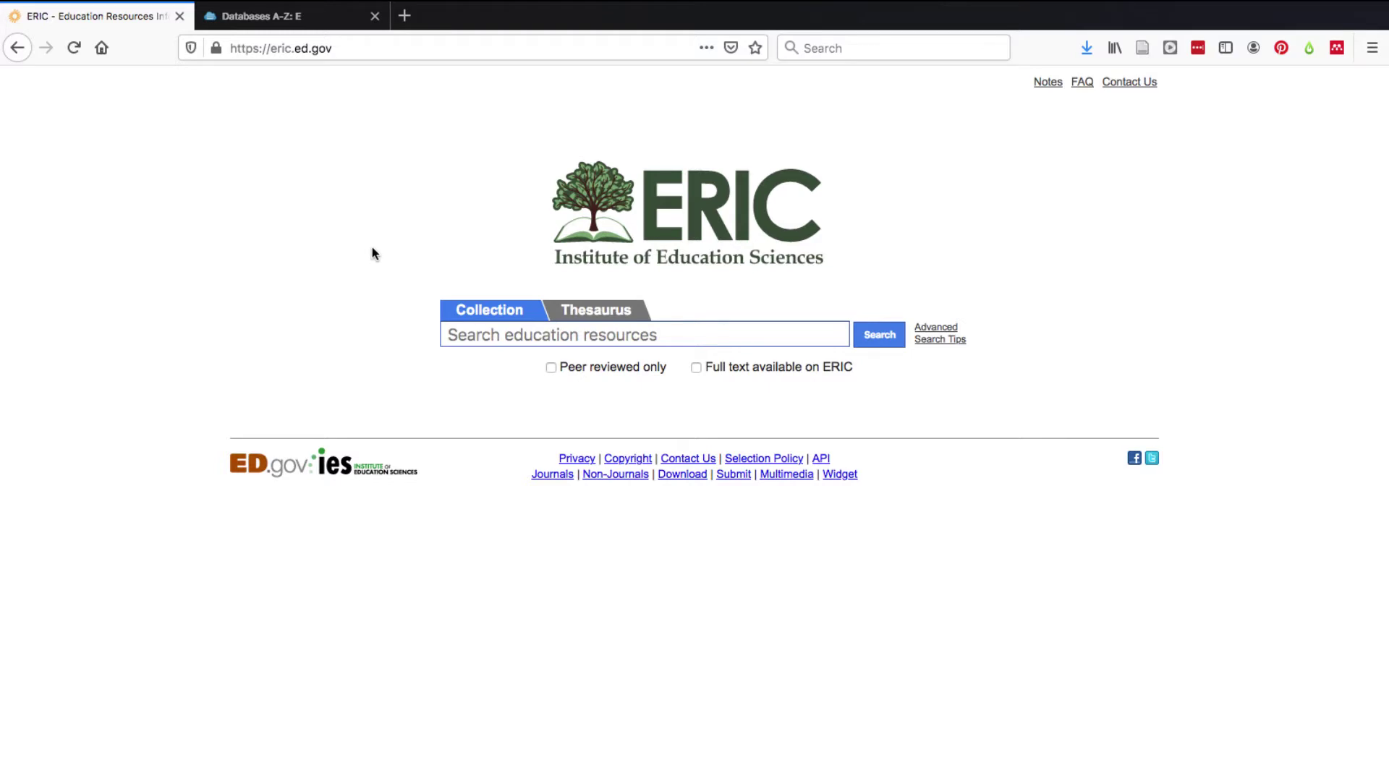
From the 'Databases A-Z: E' list, open ERIC: Education Resources Information Center (ProQuest).
left_click(316, 17)
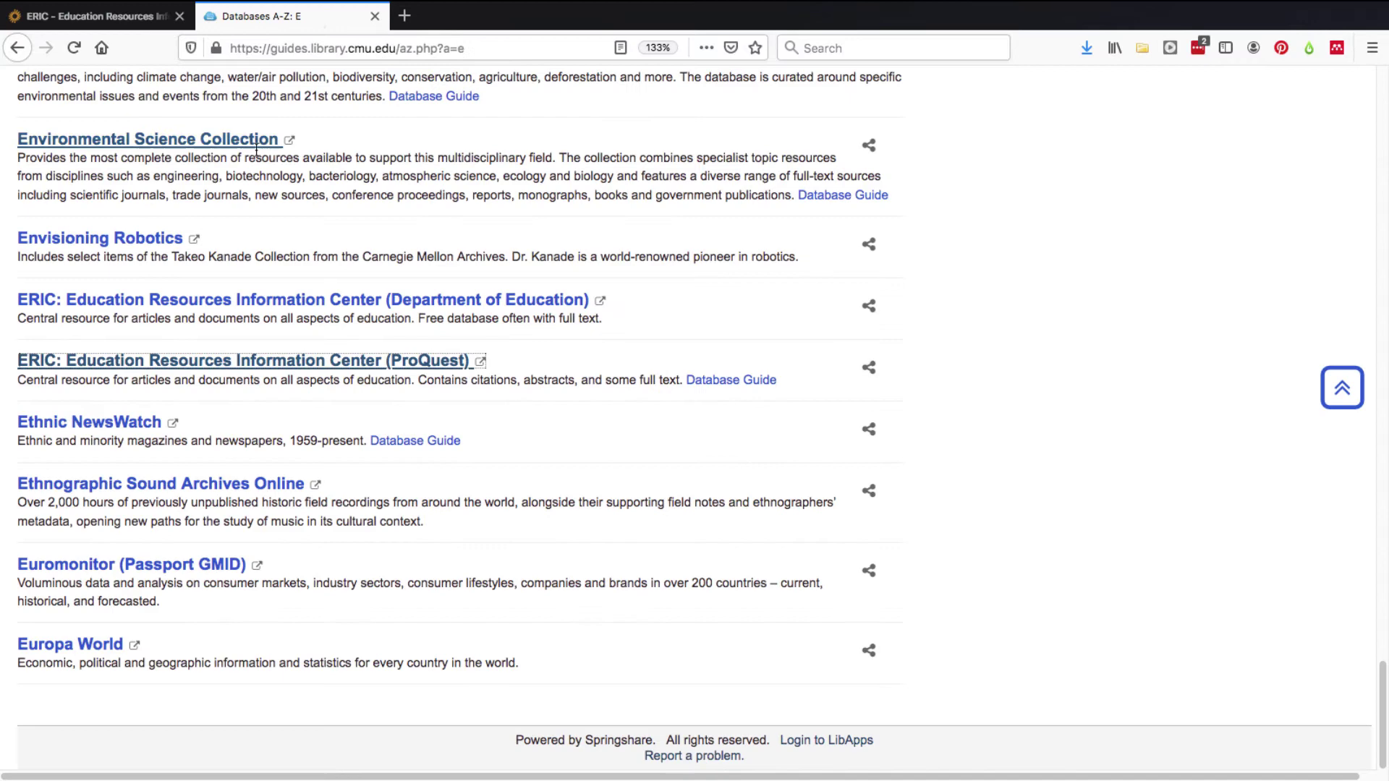
scroll(254, 159, "up", 2)
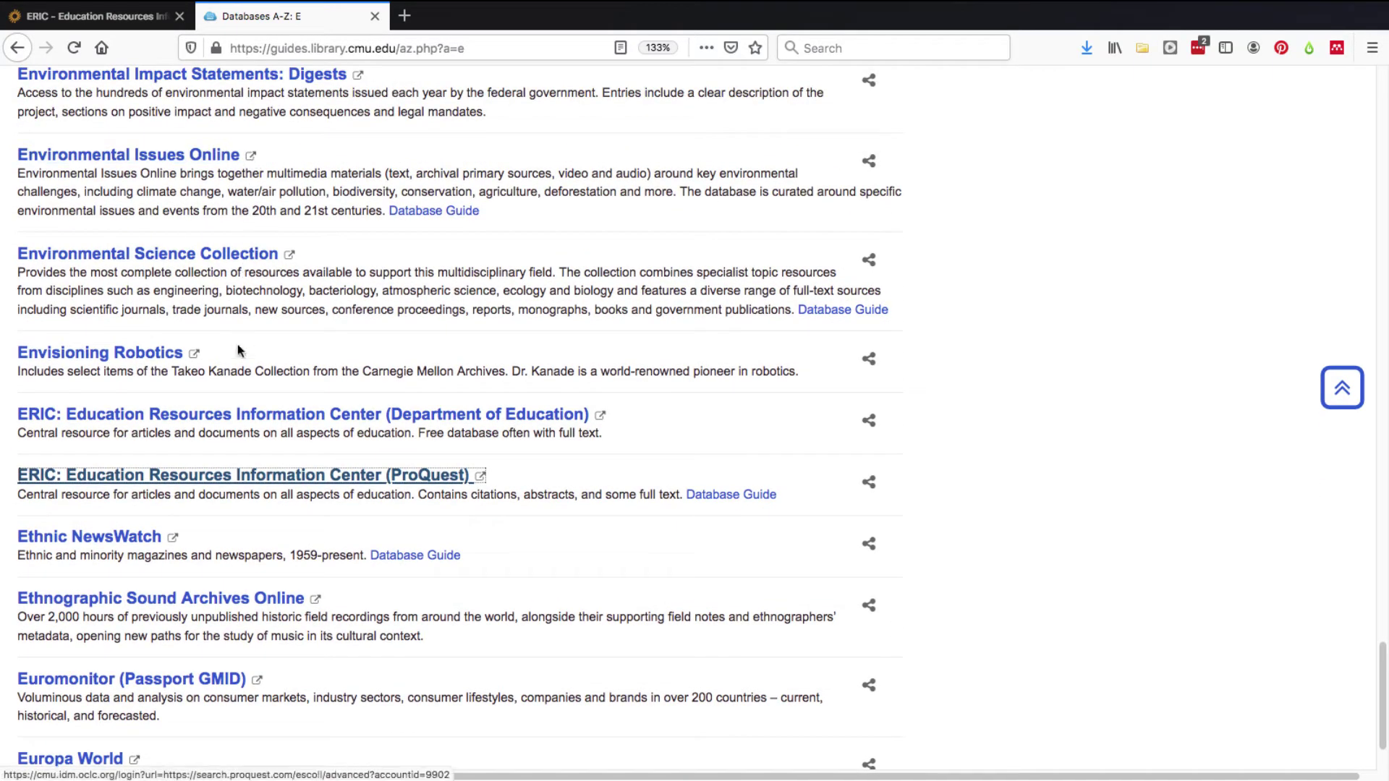
left_click(231, 480)
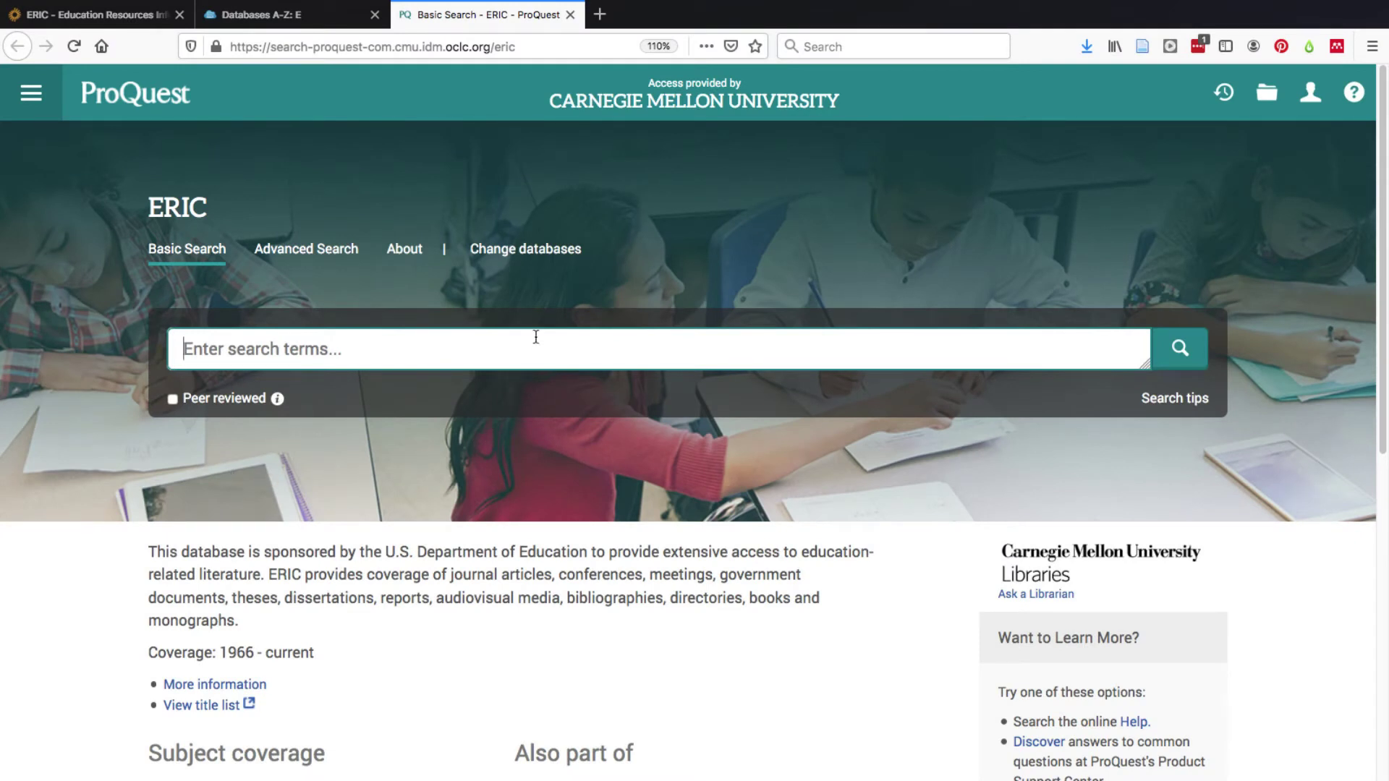
left_click(539, 251)
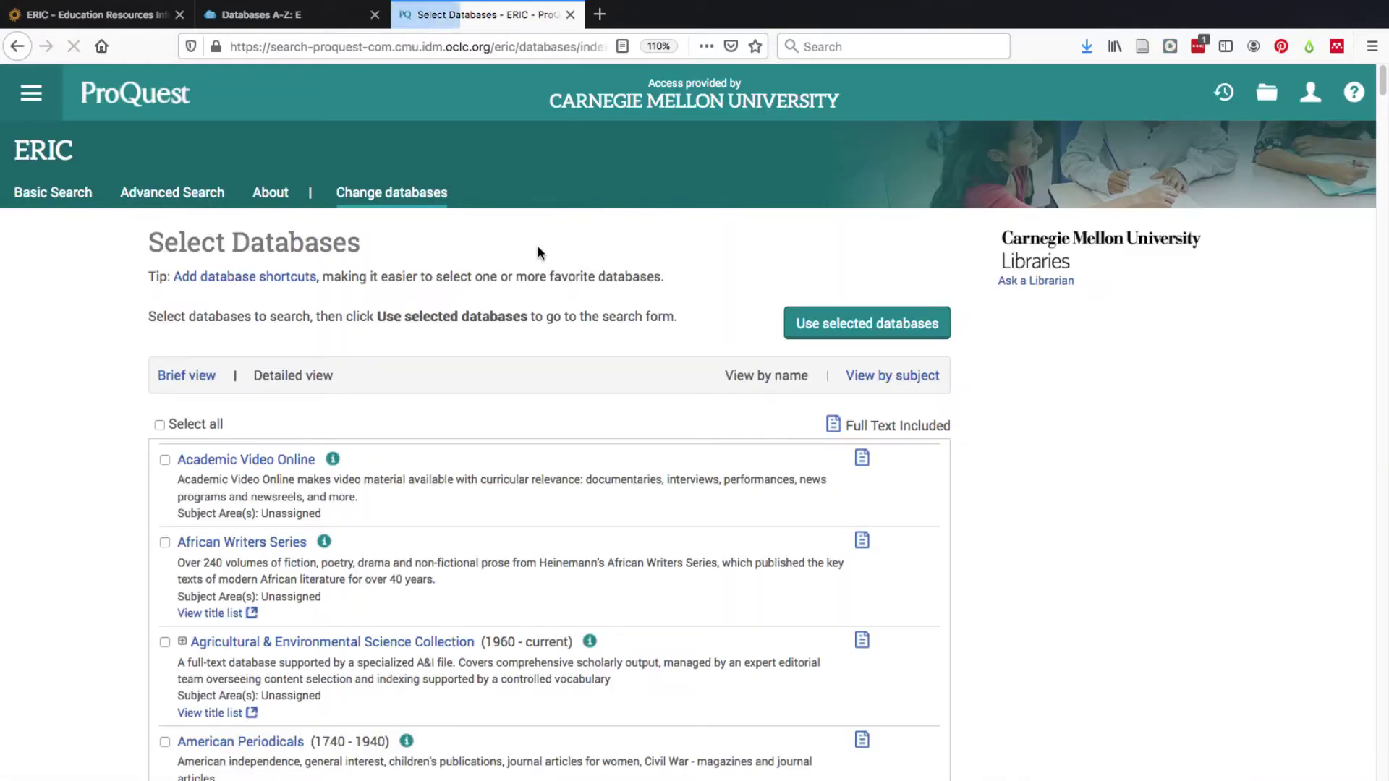
scroll(531, 276, "down", 2)
scroll(532, 276, "down", 3)
scroll(530, 276, "down", 2)
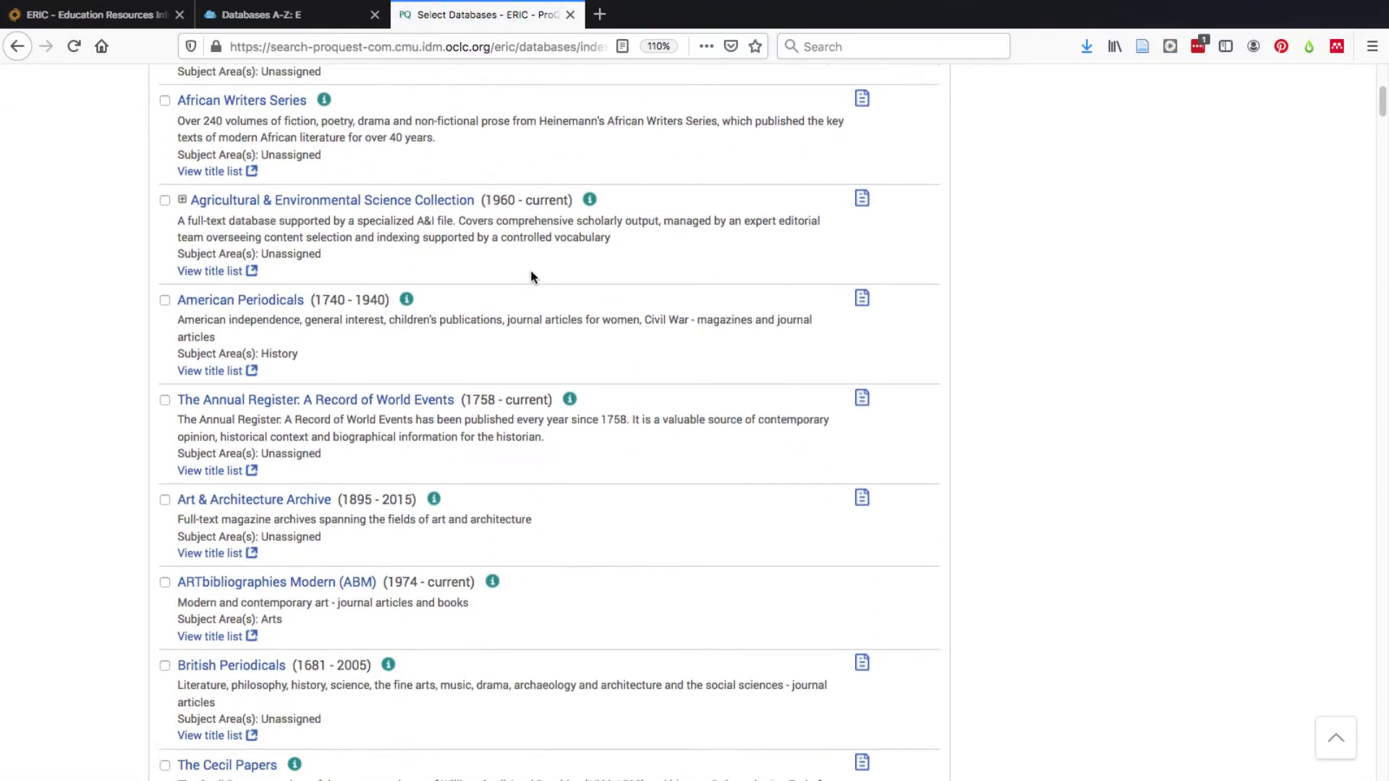
scroll(531, 276, "down", 3)
scroll(531, 277, "down", 4)
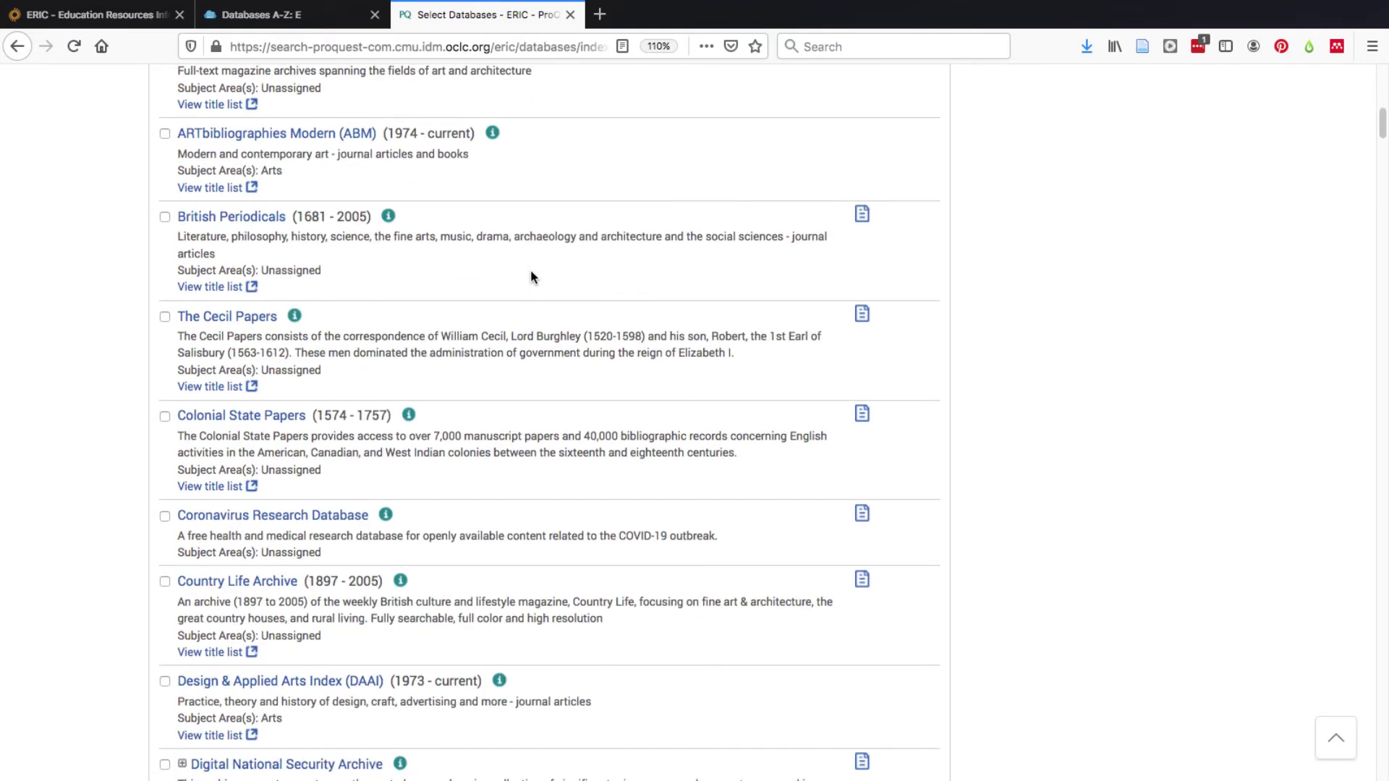
scroll(531, 277, "up", 1)
scroll(531, 276, "up", 4)
scroll(531, 277, "up", 2)
scroll(531, 273, "up", 4)
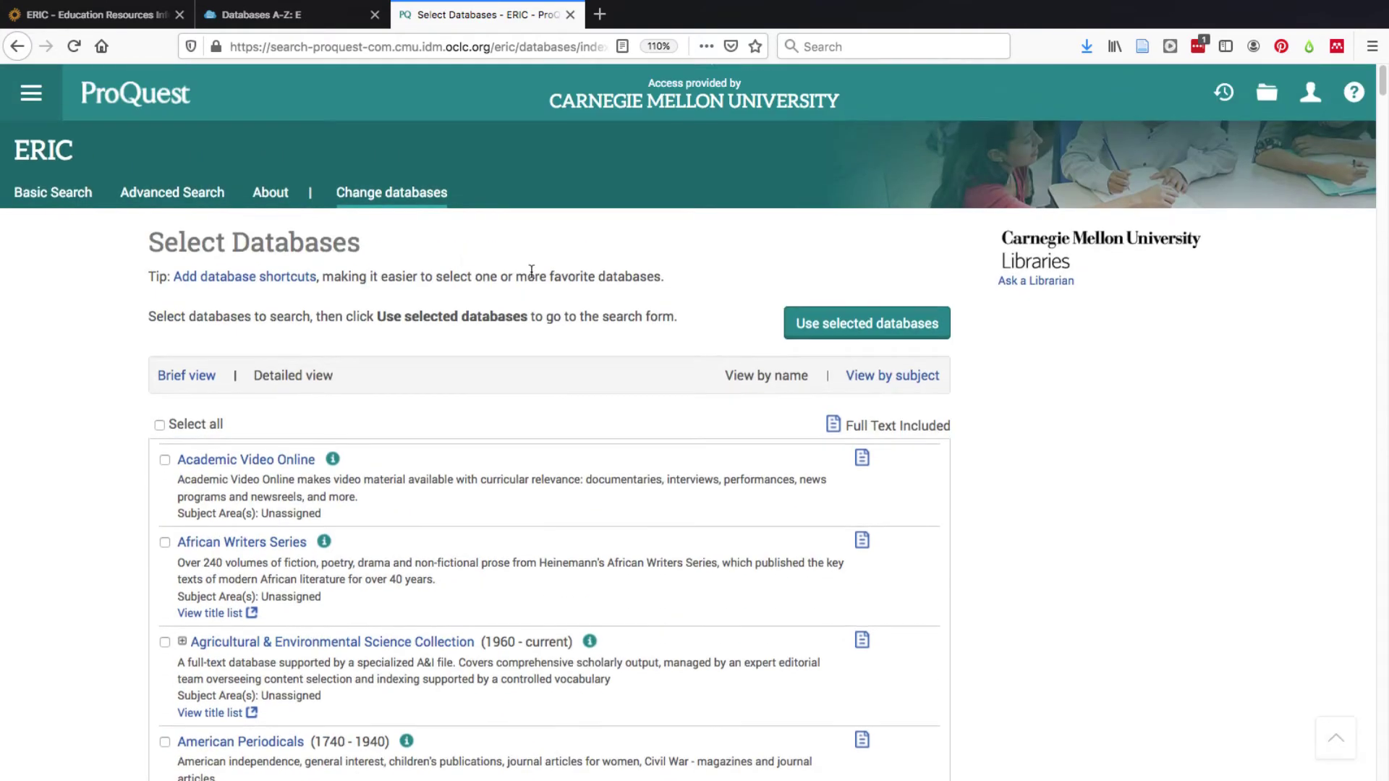
left_click(73, 207)
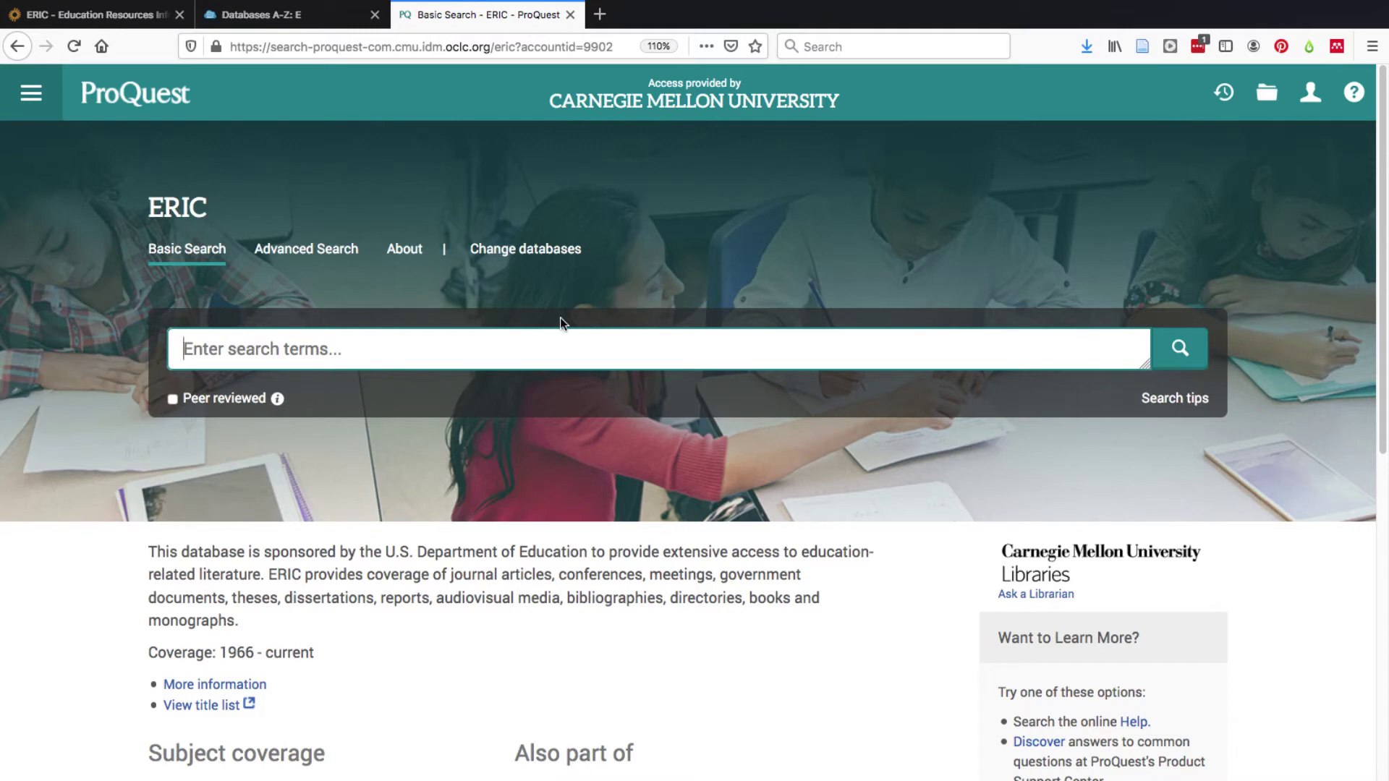
Open Advanced Search and paste the boolean query into the first search field.
left_click(330, 250)
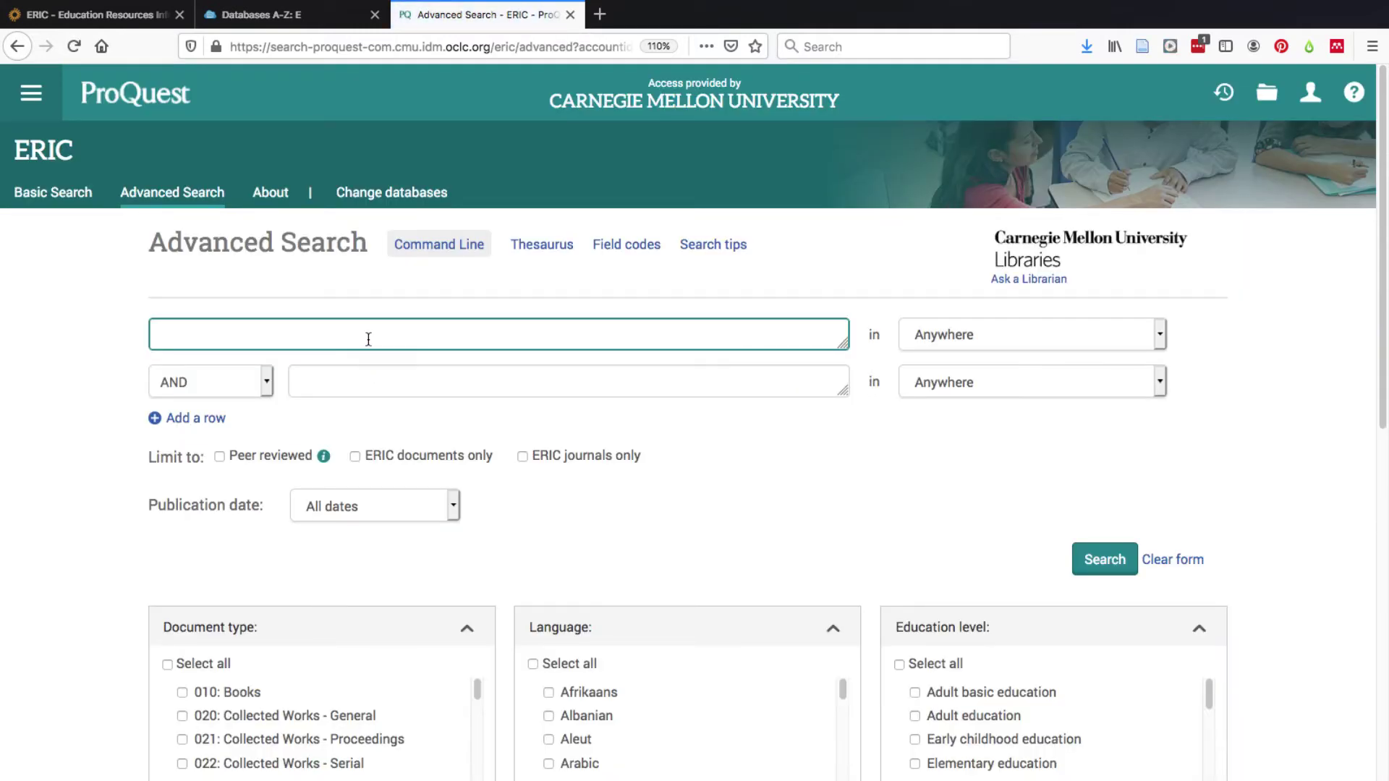
type("noft(\"video game*\" OR \"digital game*\" OR gaming OR \"virtual reality\" OR \"augmented reality\") AND (\"primary school\" OR \"first grade\" OR \"second grade\" OR \"third grade\" OR \"fourth grade\") NEAR/5 noft(reading OR phonics)")
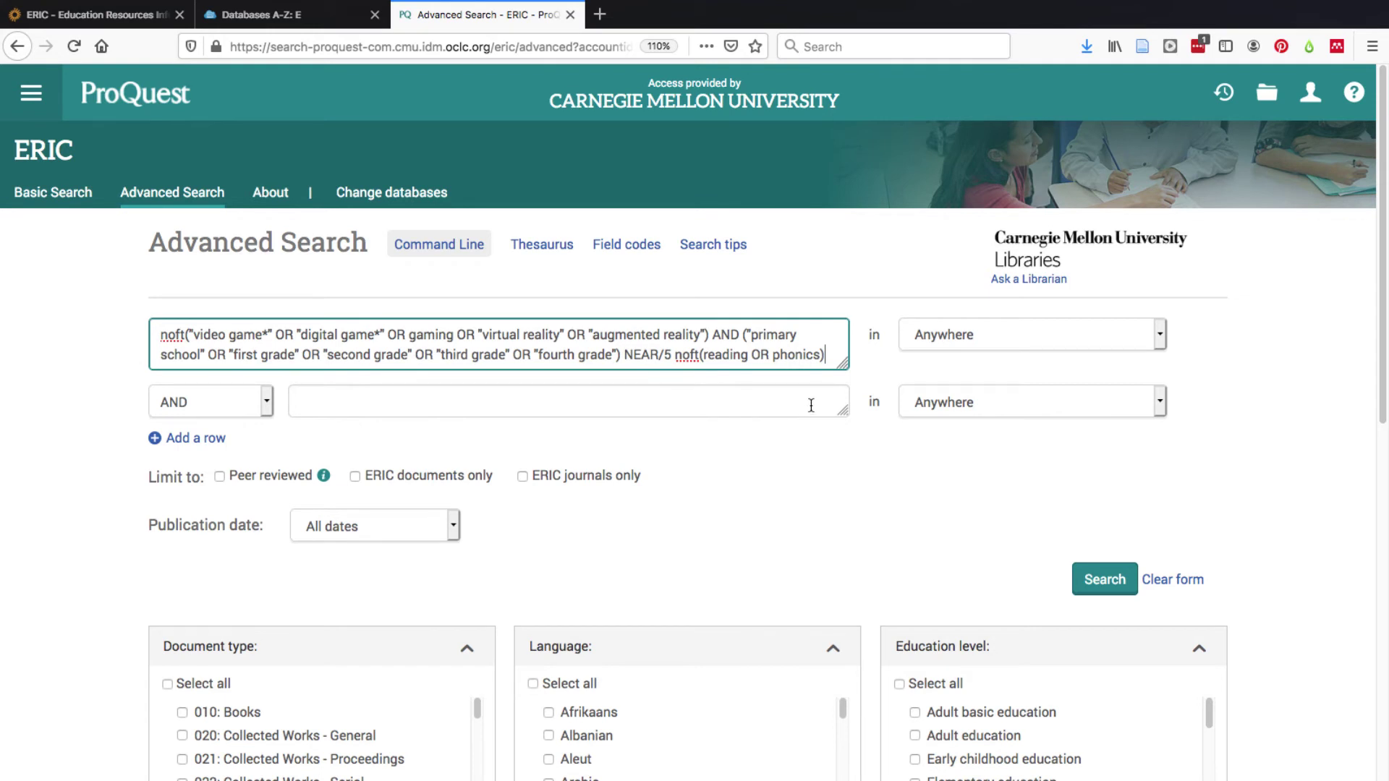
Open the My Research account menu from the header person icon.
left_click(1312, 99)
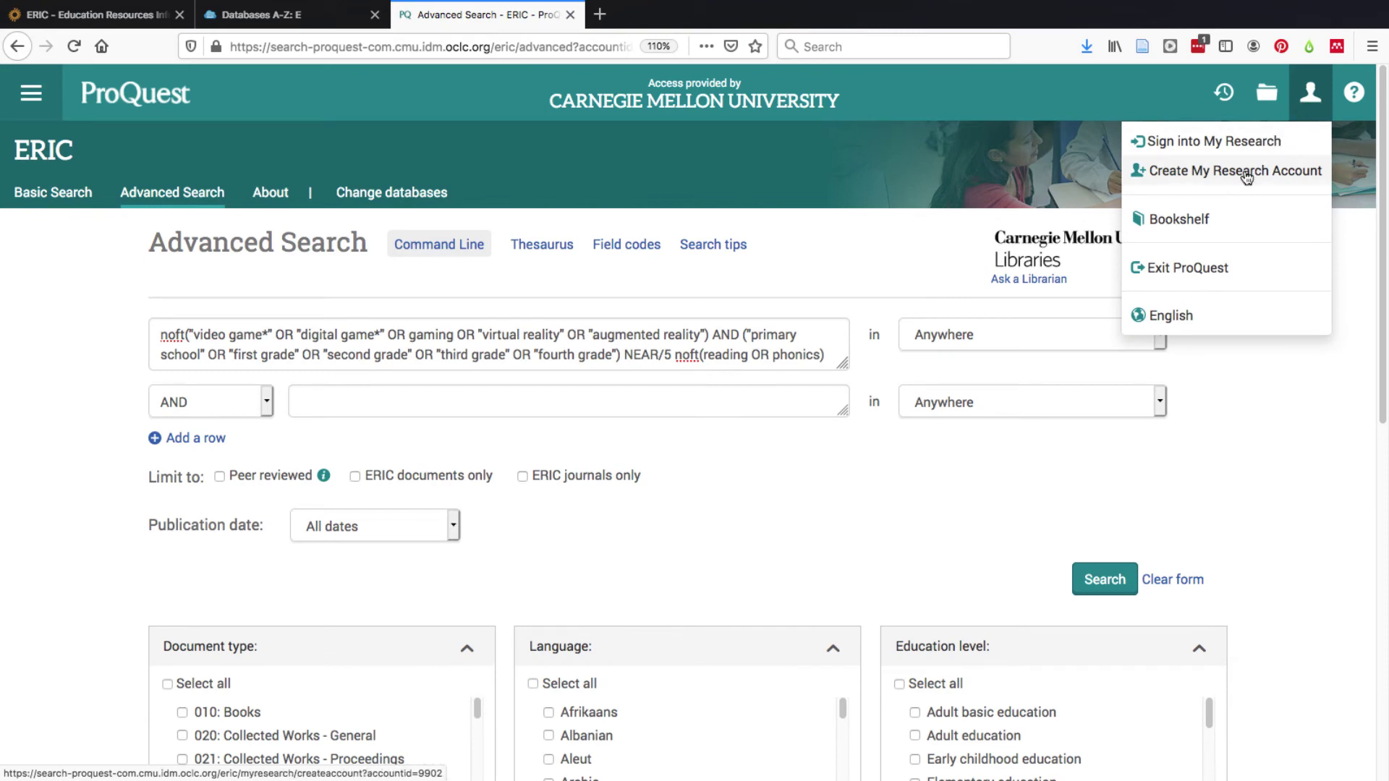